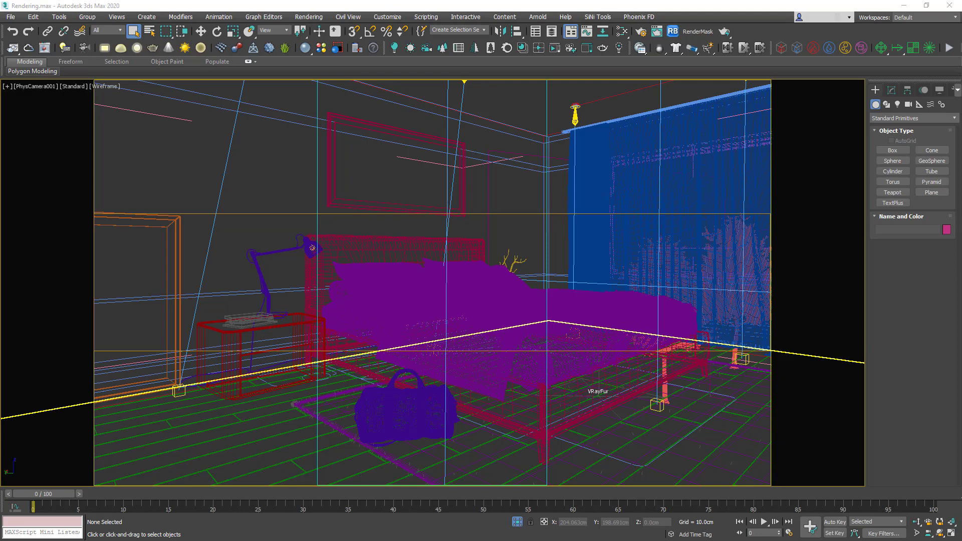
Open Render Setup from the toolbar and show the V-Ray tab with its IPR options.
click(641, 31)
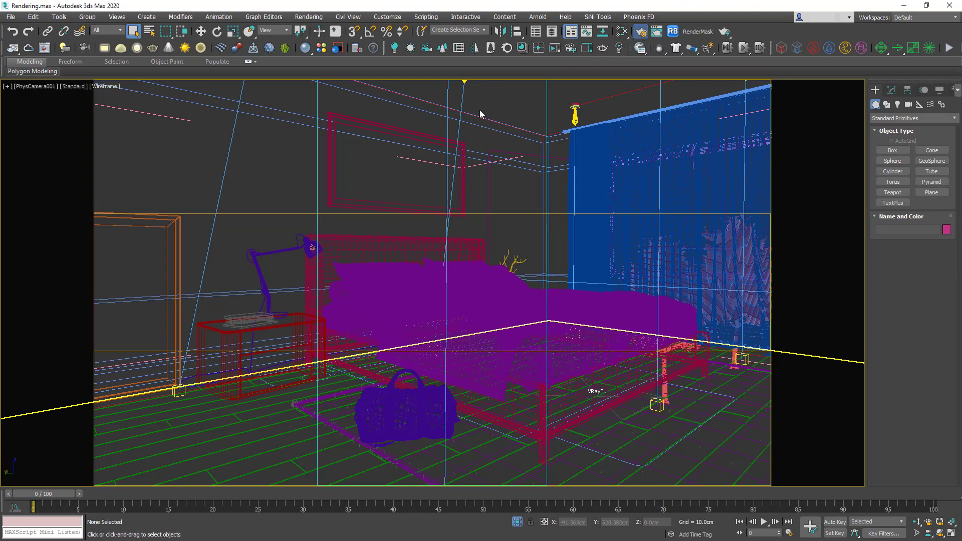
click(640, 32)
Start V-Ray IPR from the IPR options and the Frame Buffer to render the bedroom camera view.
click(284, 177)
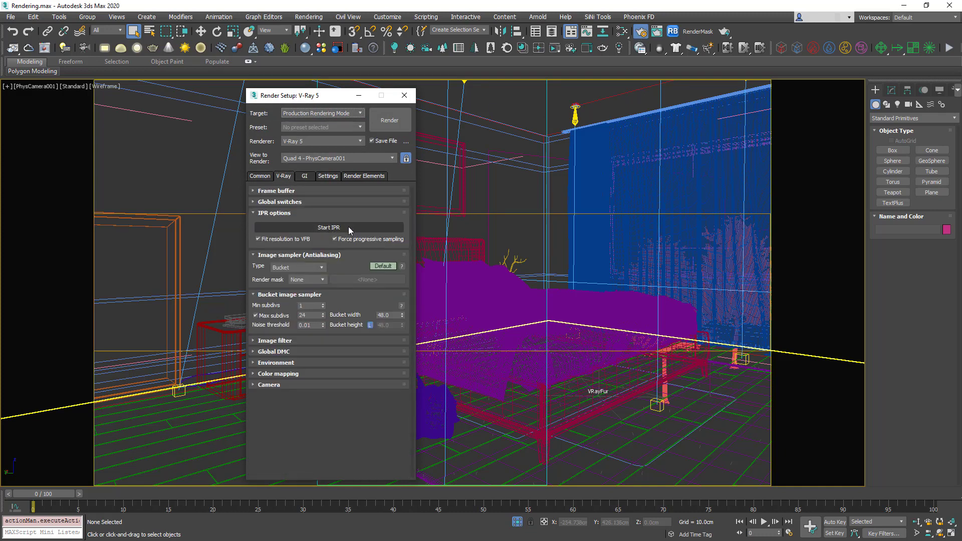
click(326, 231)
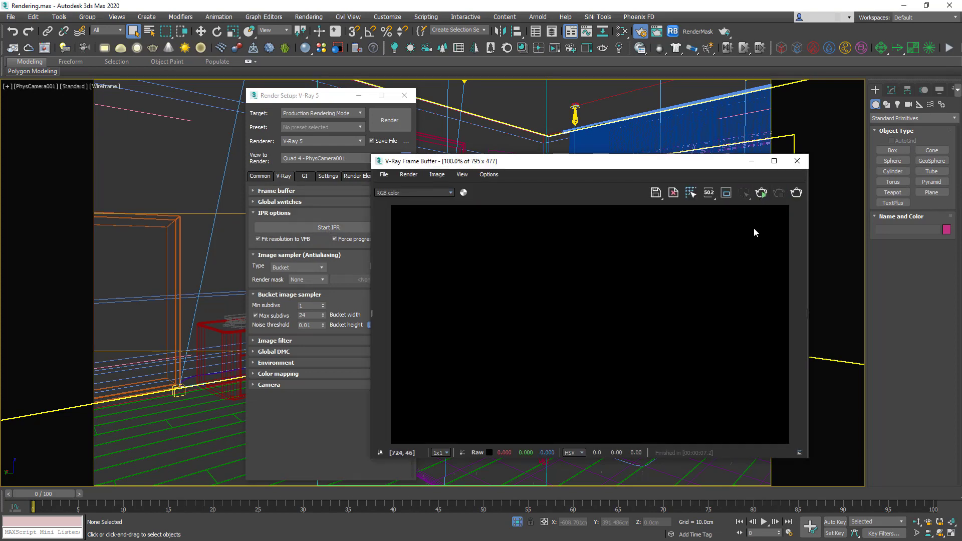
click(761, 194)
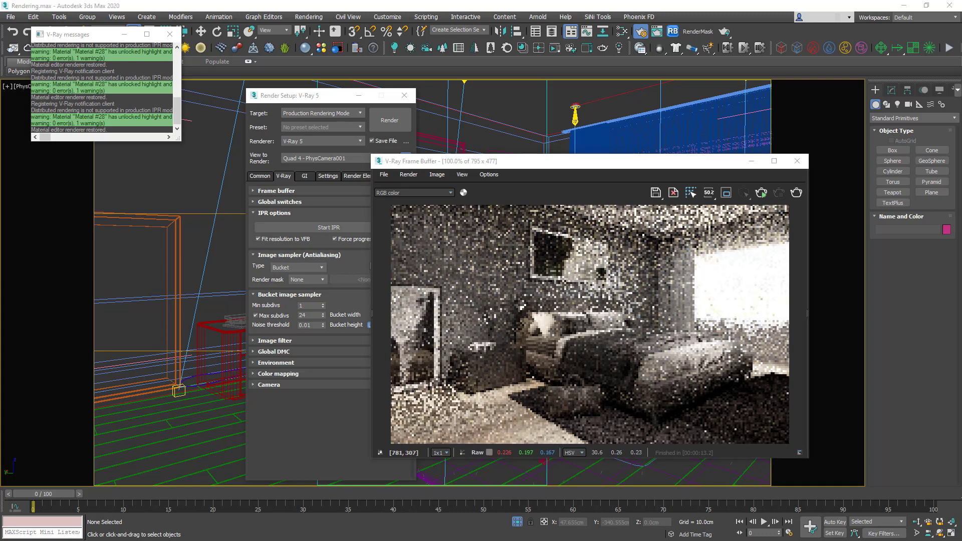
click(61, 29)
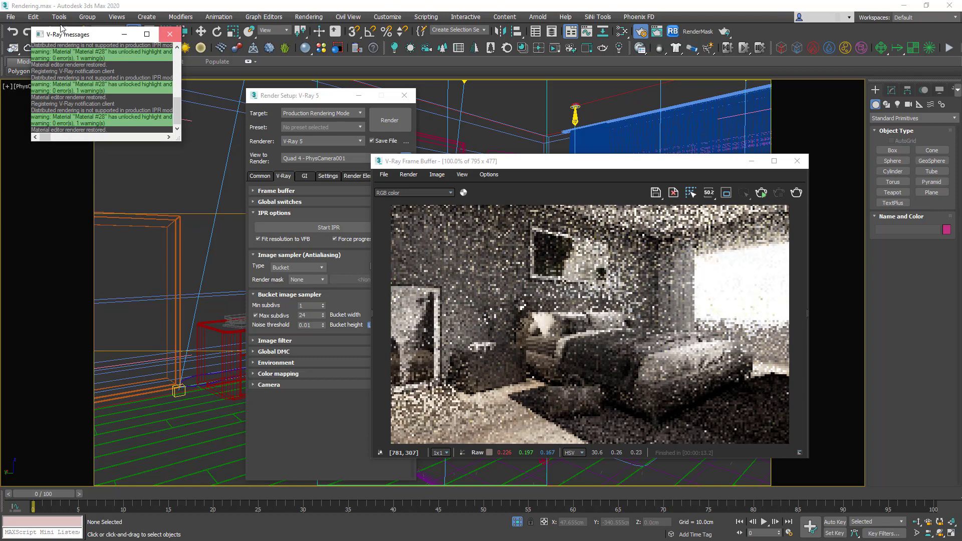
Switch the main toolbar Render flyout to IPR mode and rerender the bedroom view.
click(61, 26)
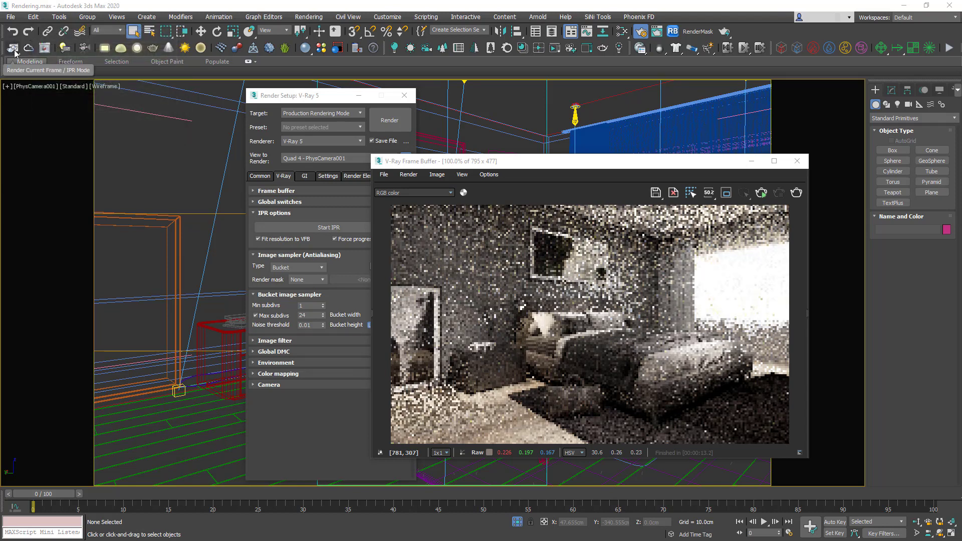
drag(15, 53, 16, 82)
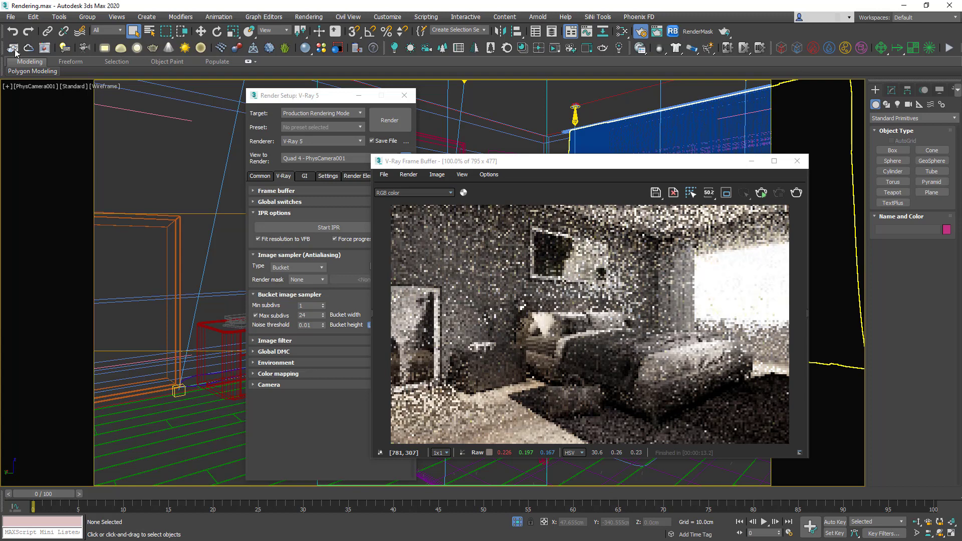
click(13, 48)
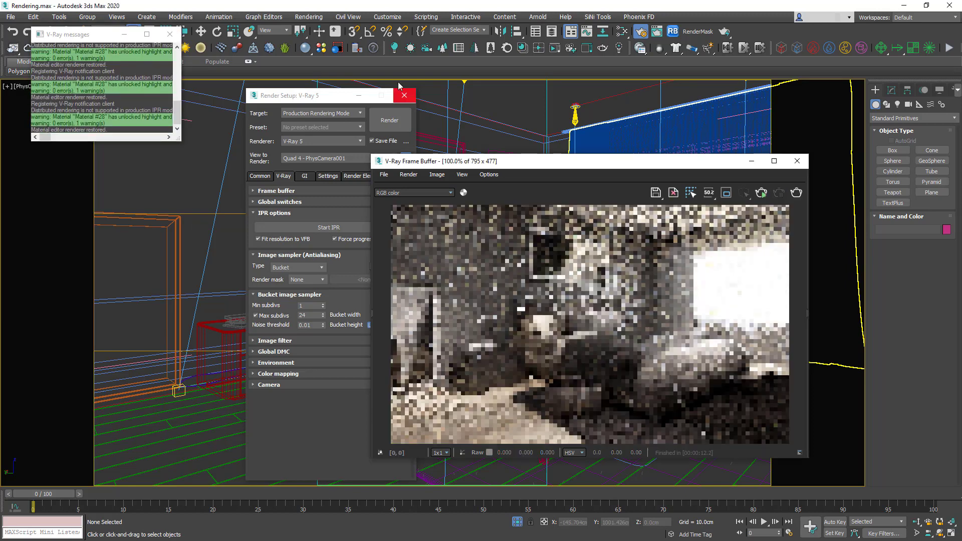
click(392, 18)
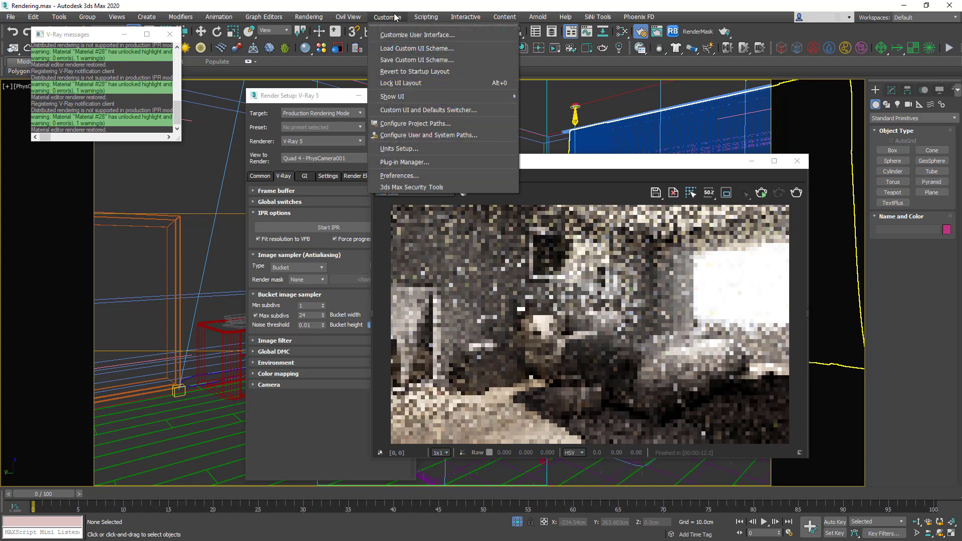
click(395, 35)
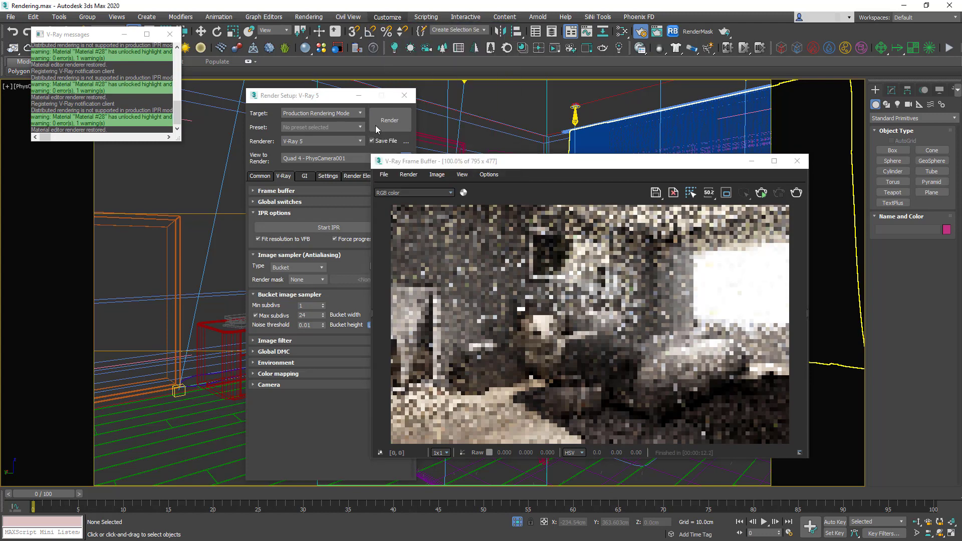
click(293, 86)
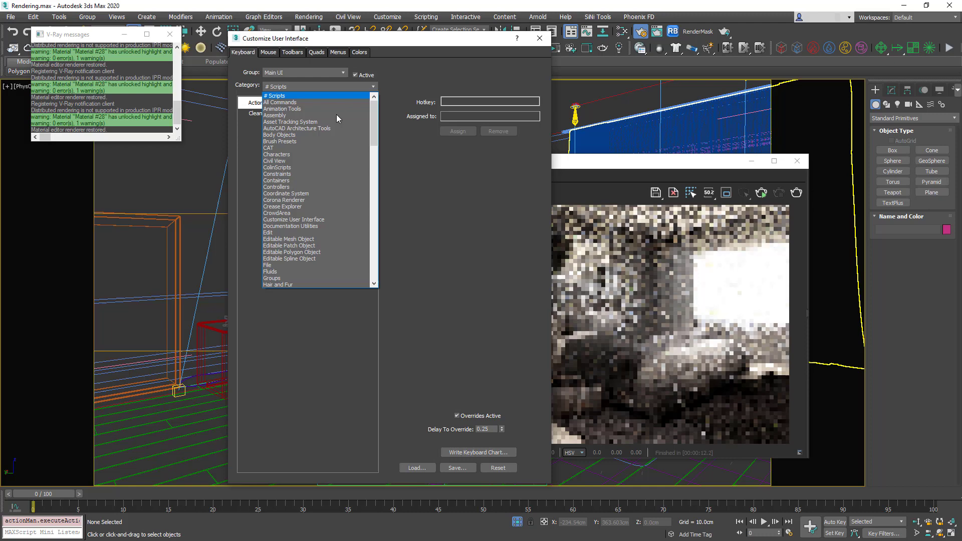
scroll(300, 213, down, 20)
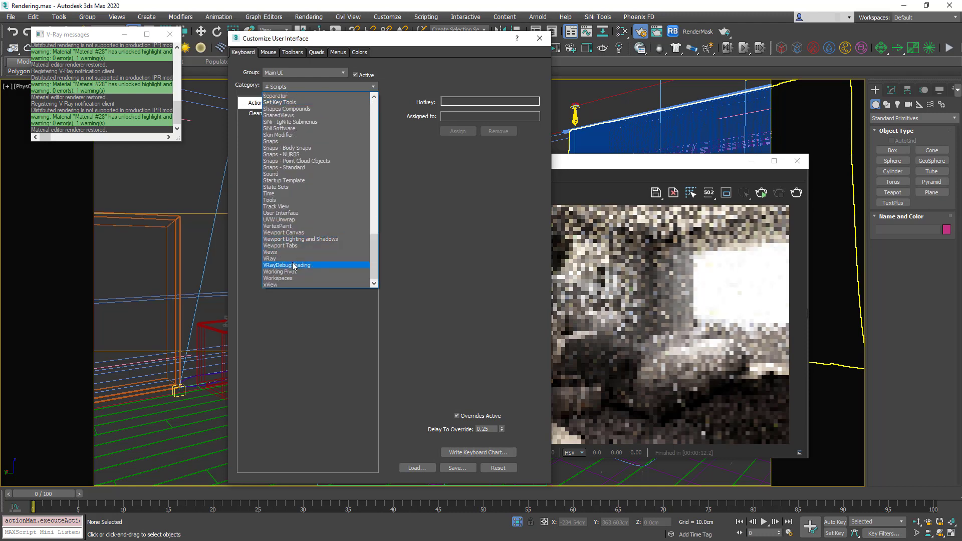
click(291, 258)
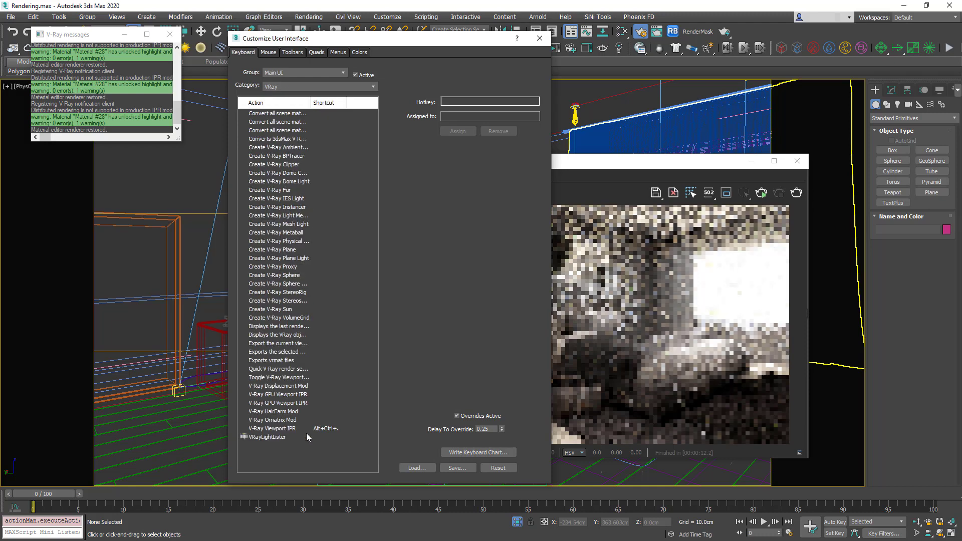
double_click(310, 102)
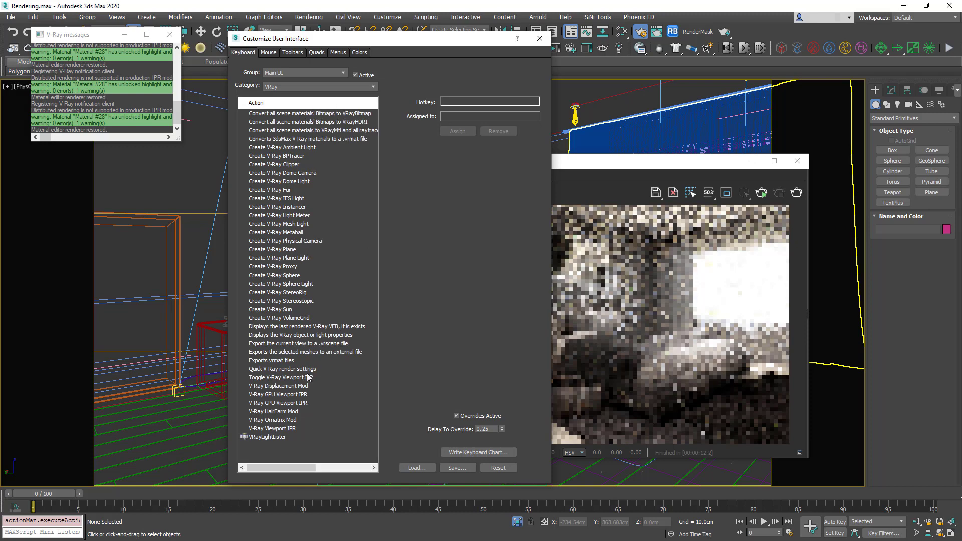
click(284, 428)
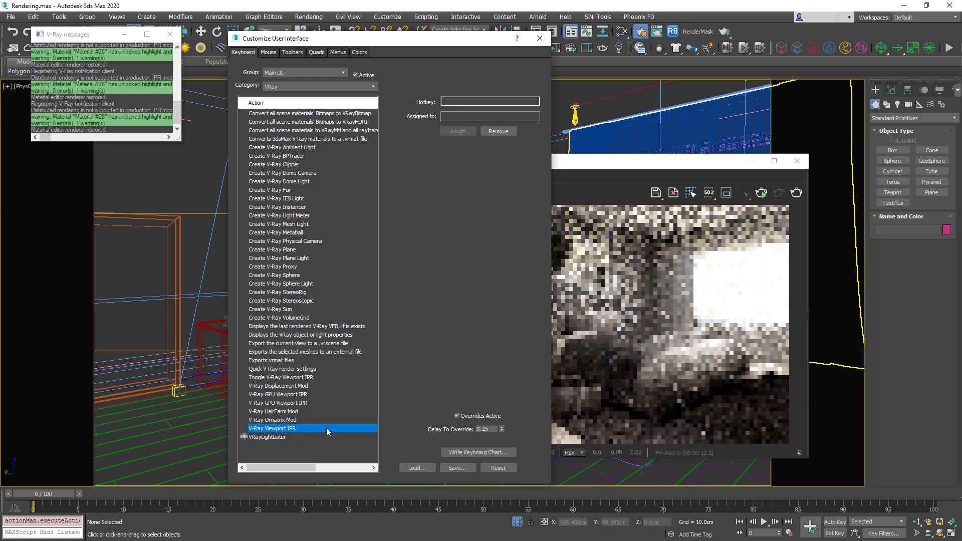
click(539, 39)
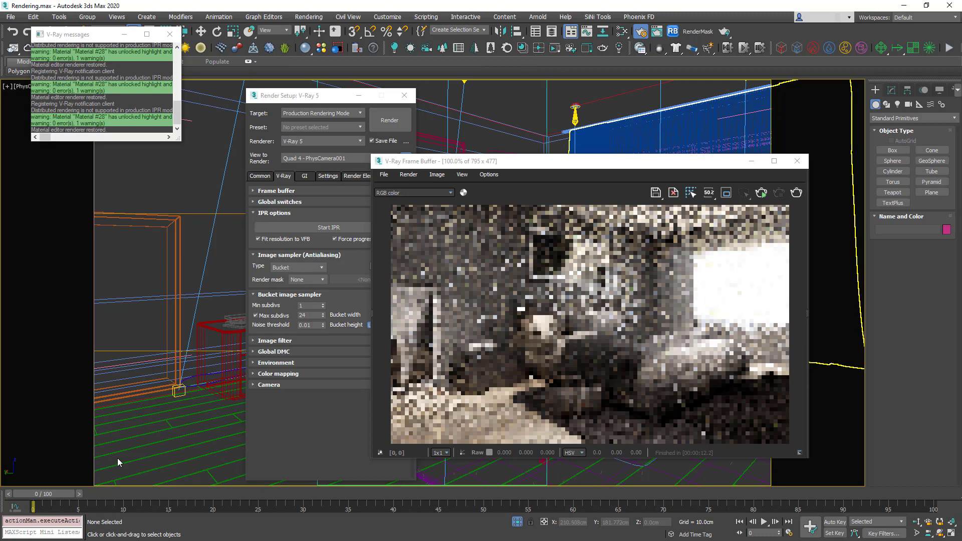
Close the V-Ray Frame Buffer, Render Setup and V-Ray messages windows.
click(784, 167)
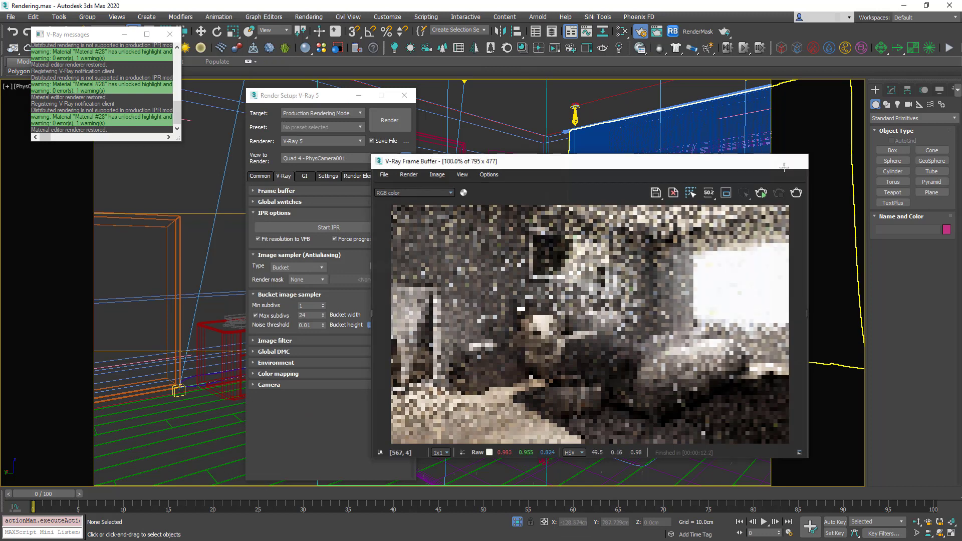
click(671, 193)
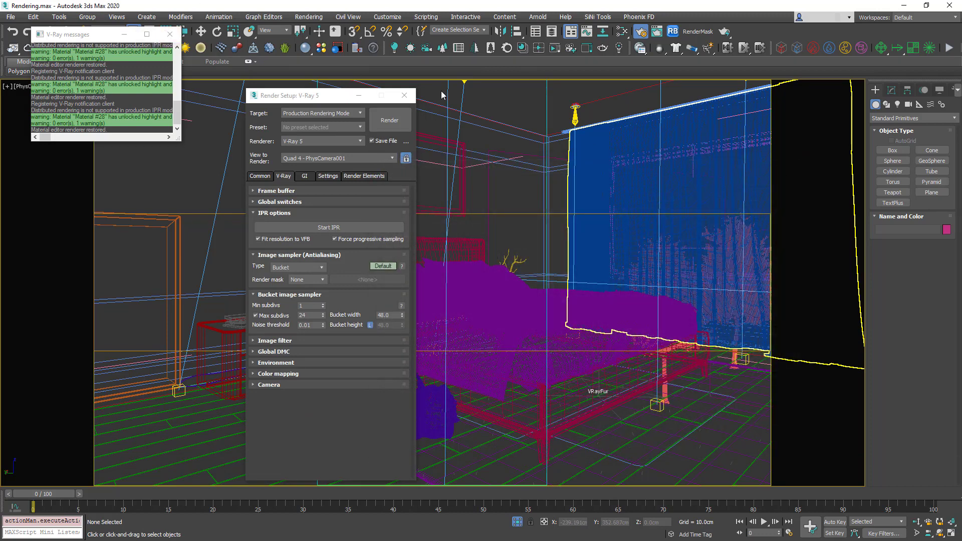
click(169, 34)
key(F10)
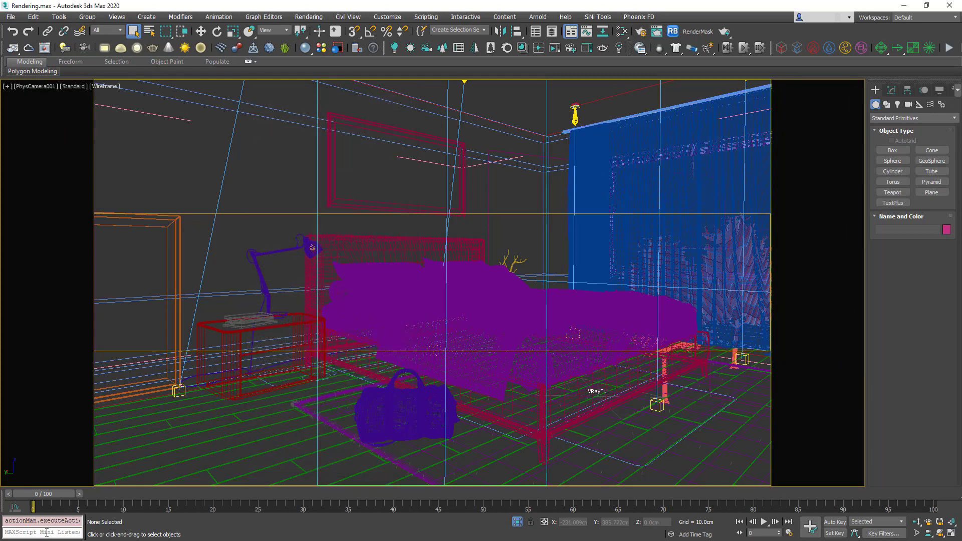
Run vraystartipr() in the MAXScript command line to start interactive rendering.
click(46, 532)
key(Return)
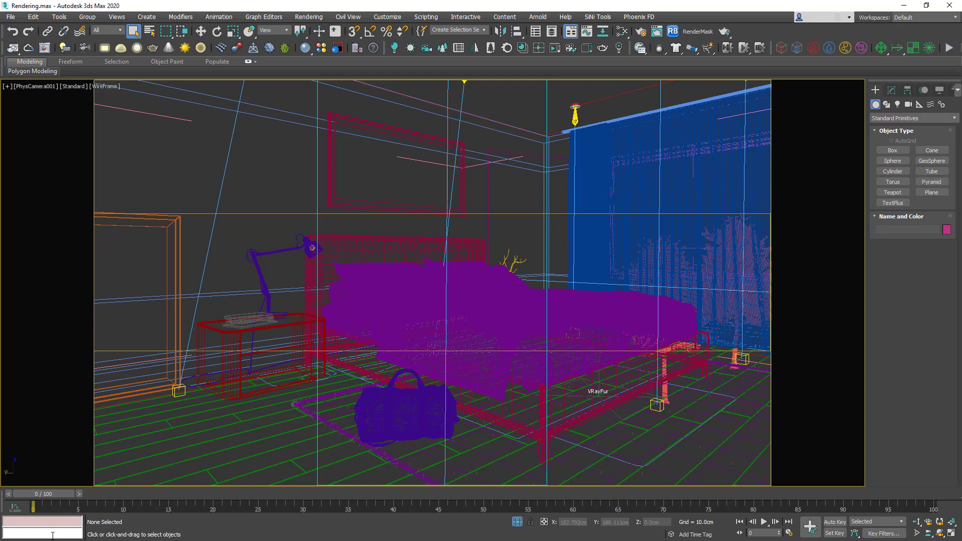
text(vraystartipr())
key(Return)
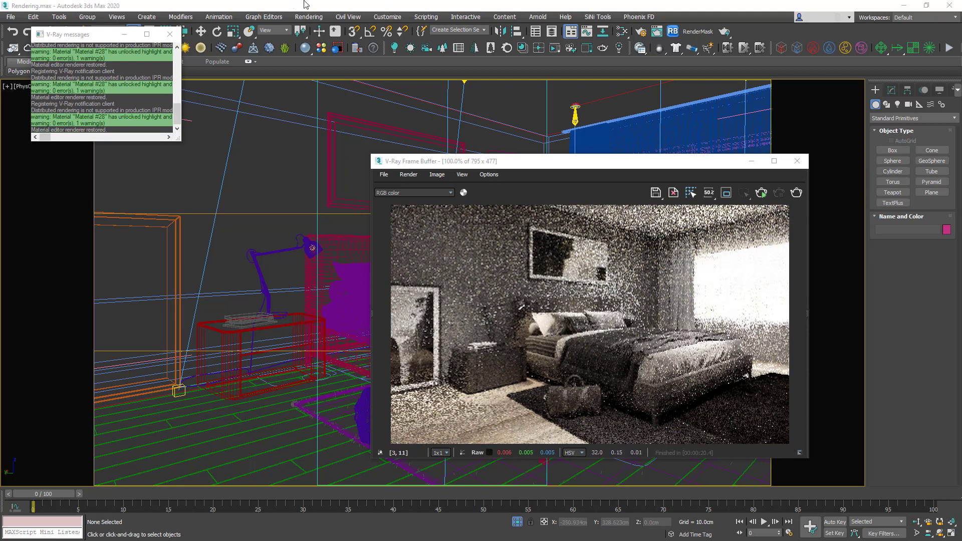
Create a new script and type 'macroscript VrayIPR' on its first line.
click(426, 17)
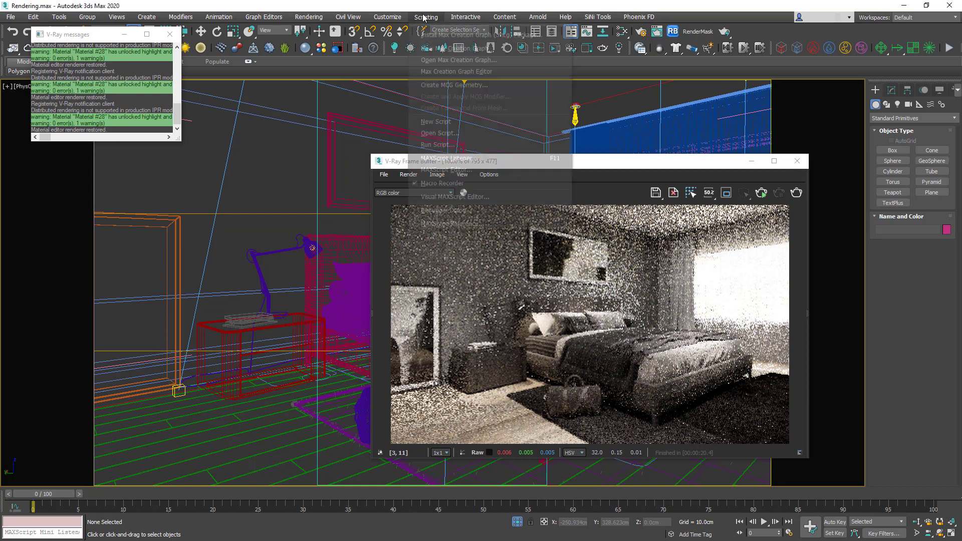
click(449, 118)
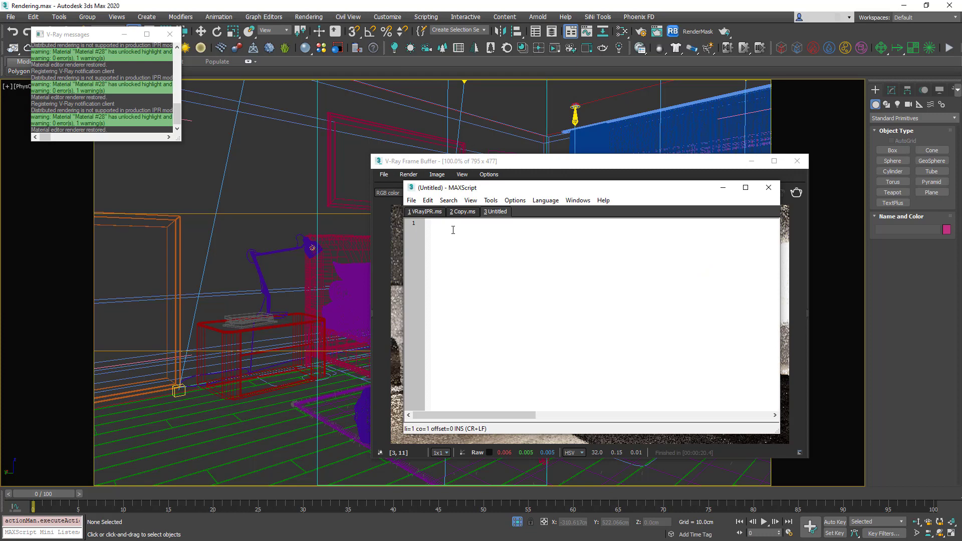
text(macroscript)
text(VrayIP)
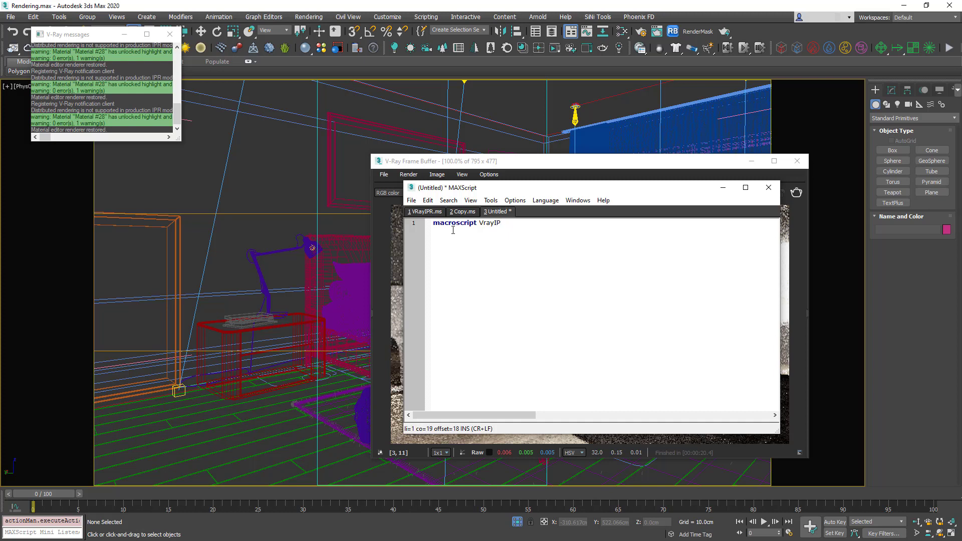
text(R)
key(BackSpace)
key(BackSpace)
key(BackSpace)
key(BackSpace)
key(BackSpace)
key(BackSpace)
Add category: "Luxury Visuals" to line 1 and type (vrayStartIPR()) on line 2.
text(IPR)
text(category:)
text("Luxury Visuals")
key(Return)
key(Tab)
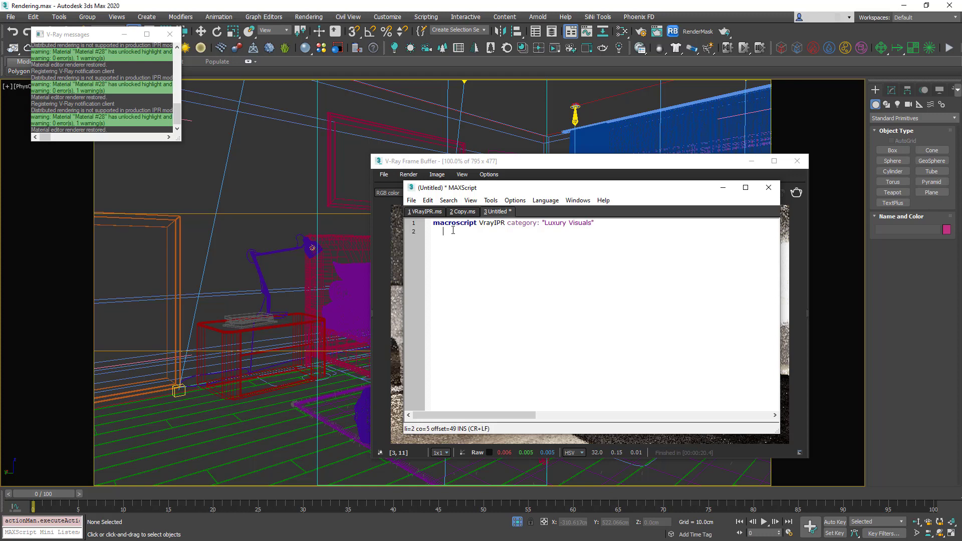
key(BackSpace)
text((vrayStart)
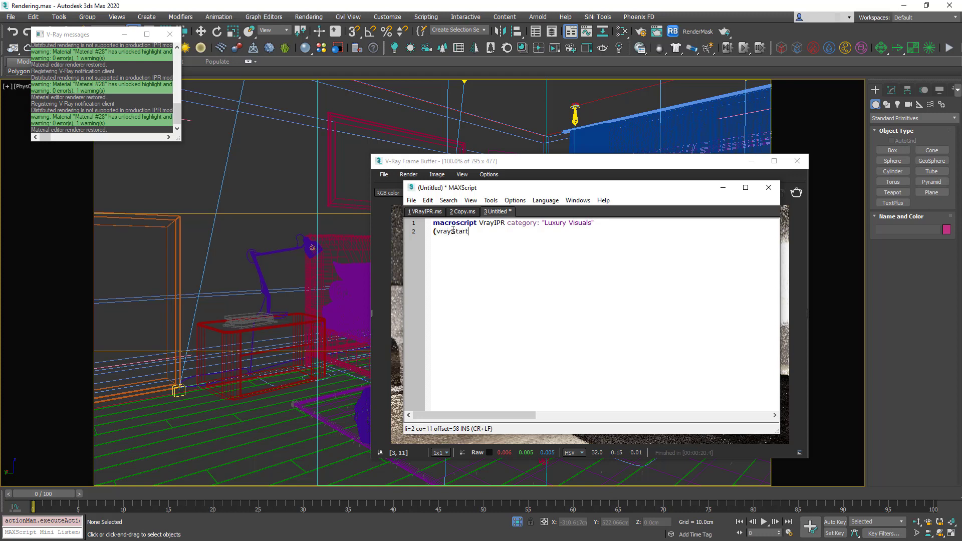
text(IPR()))
Save the script as VrayIPR.ms.
click(411, 200)
click(443, 271)
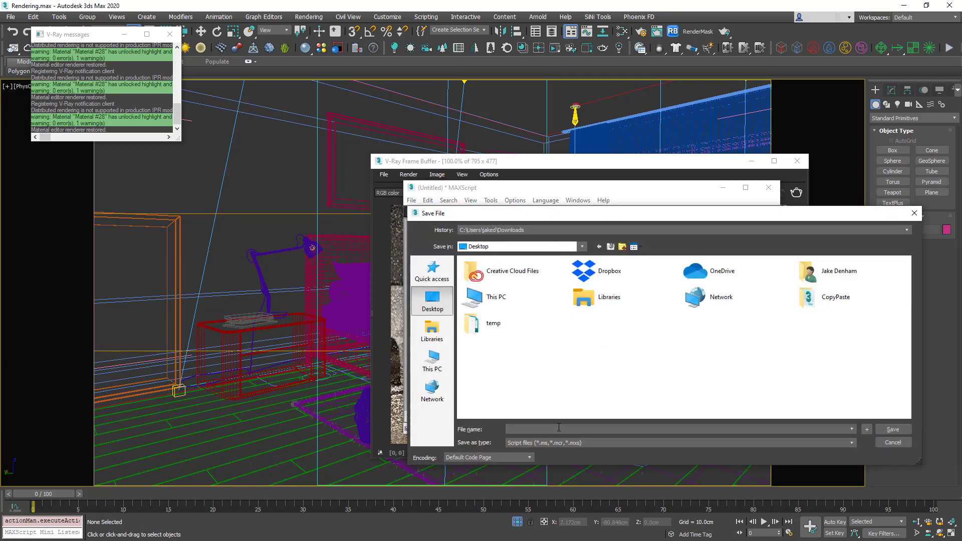
text(VrayIPR)
click(893, 430)
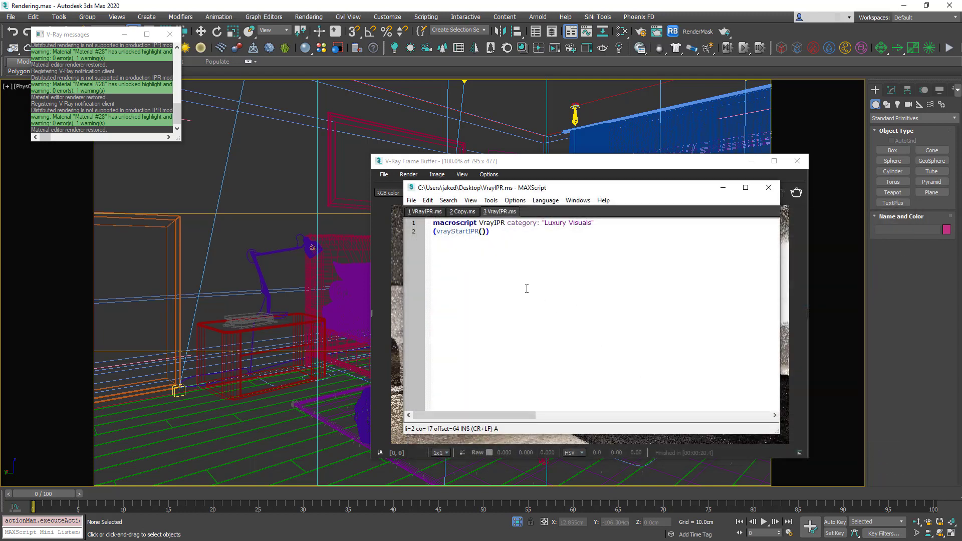
Close the editor, drop VrayIPR.ms into the viewport, and maximize 3ds Max.
click(771, 189)
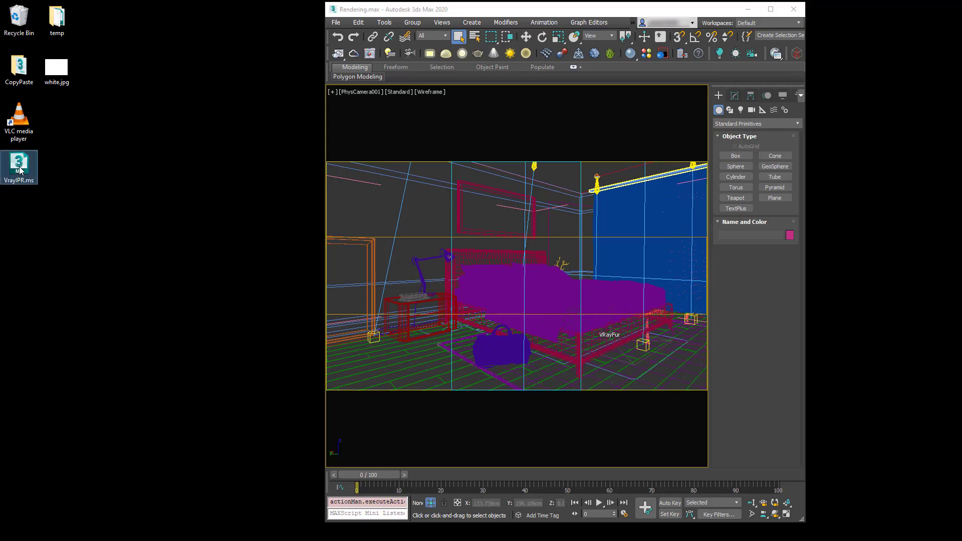
drag(19, 170, 532, 258)
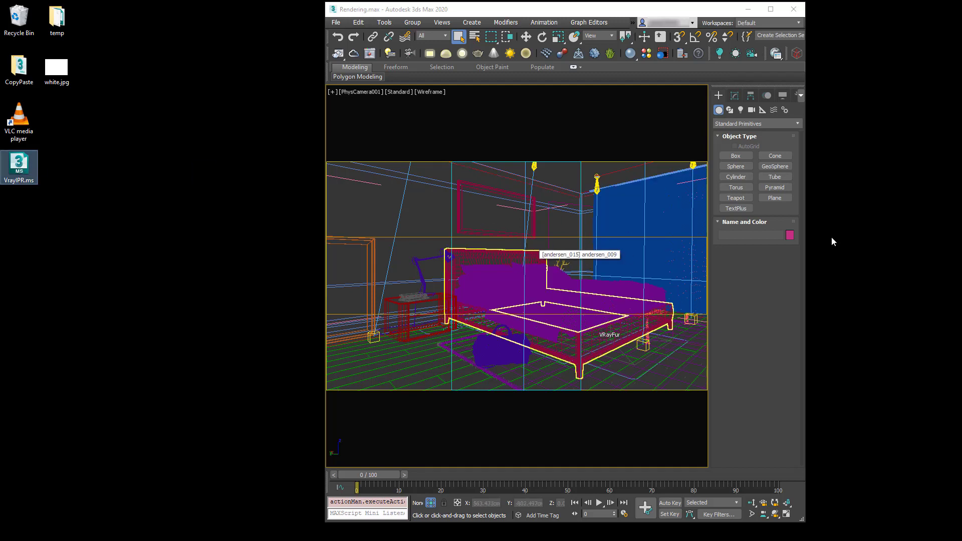
double_click(391, 9)
In Customize User Interface, assign Ctrl+\ to the VRayIPR action under Luxury Visuals.
click(388, 17)
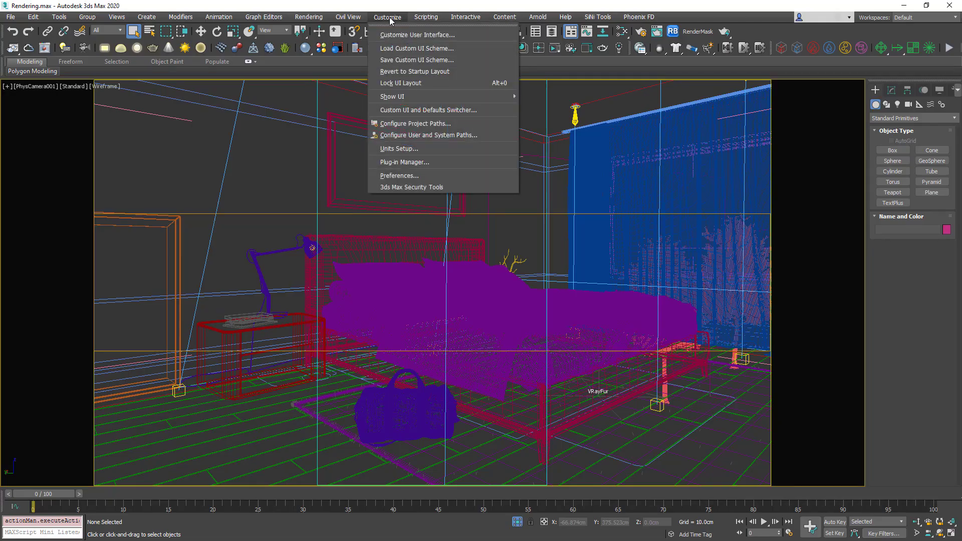
click(400, 34)
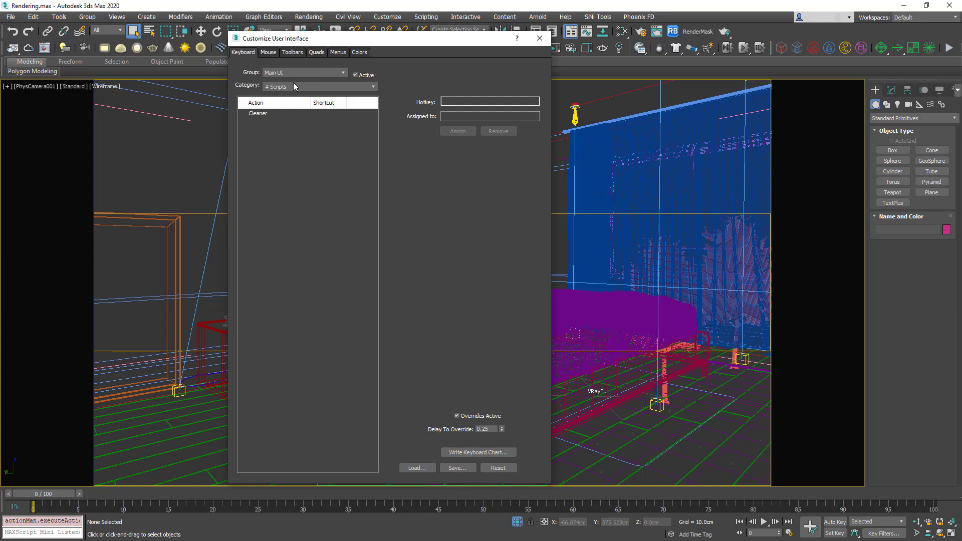
click(314, 87)
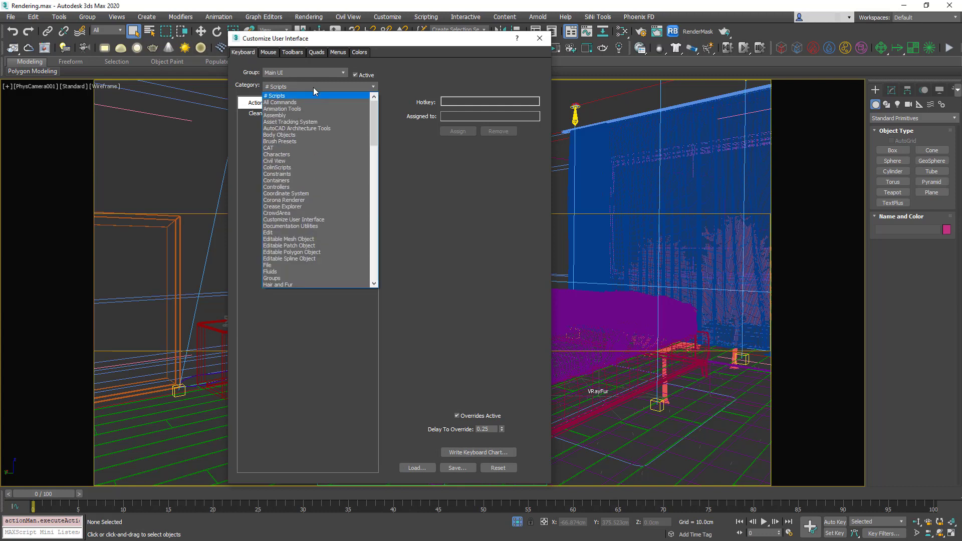
scroll(339, 144, down, 5)
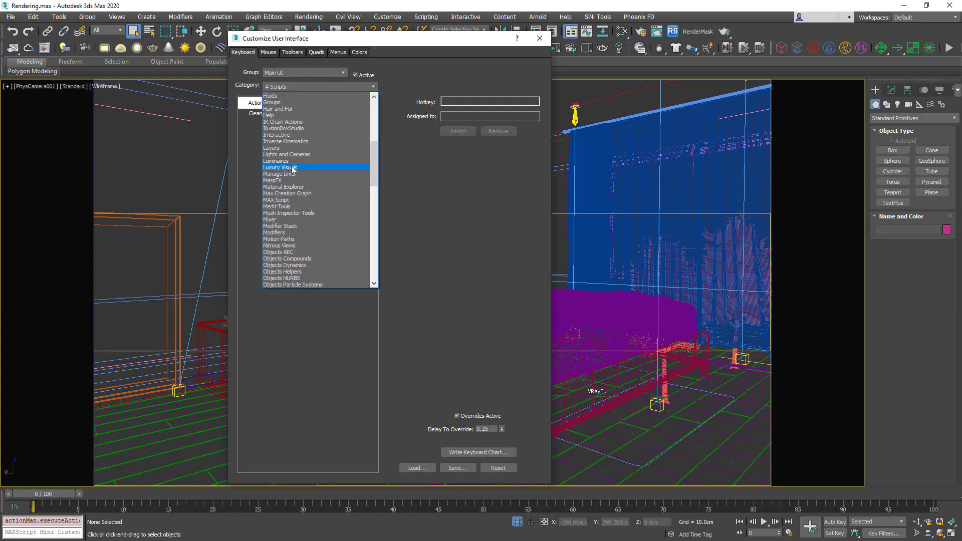
click(290, 167)
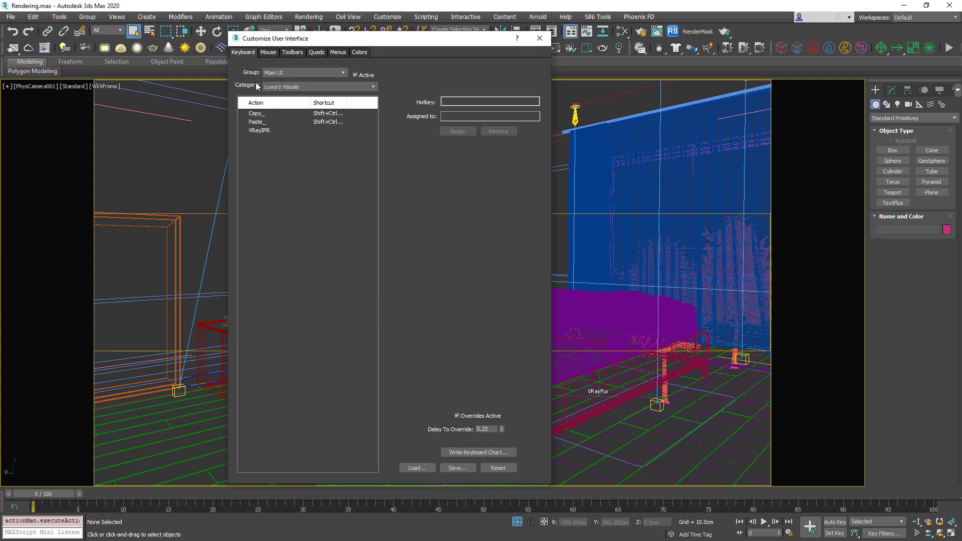
click(258, 131)
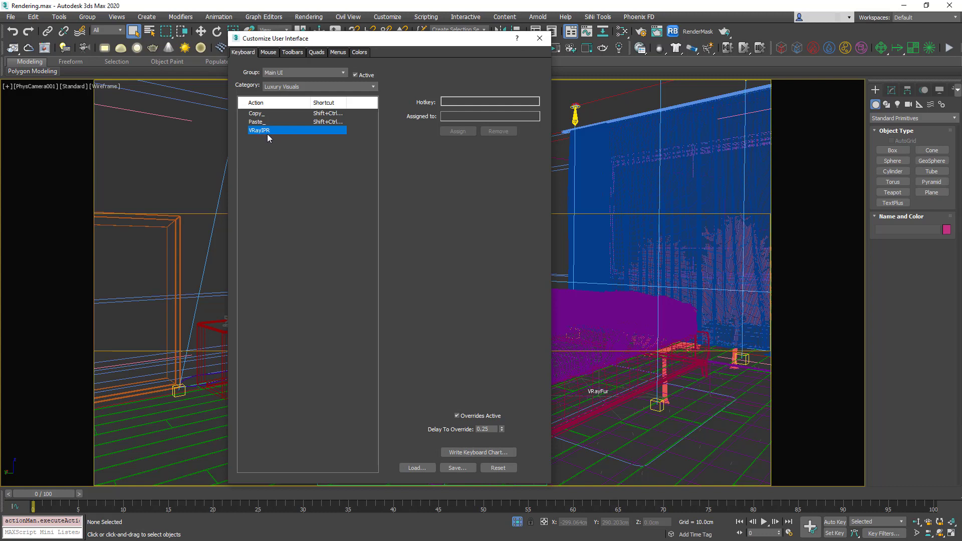
click(464, 101)
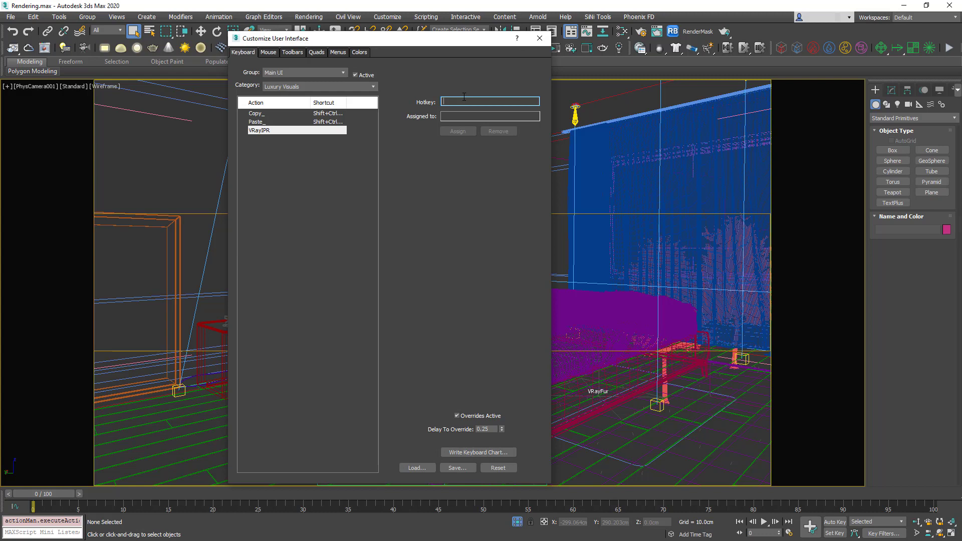
key(ctrl)
key(ctrl+backslash)
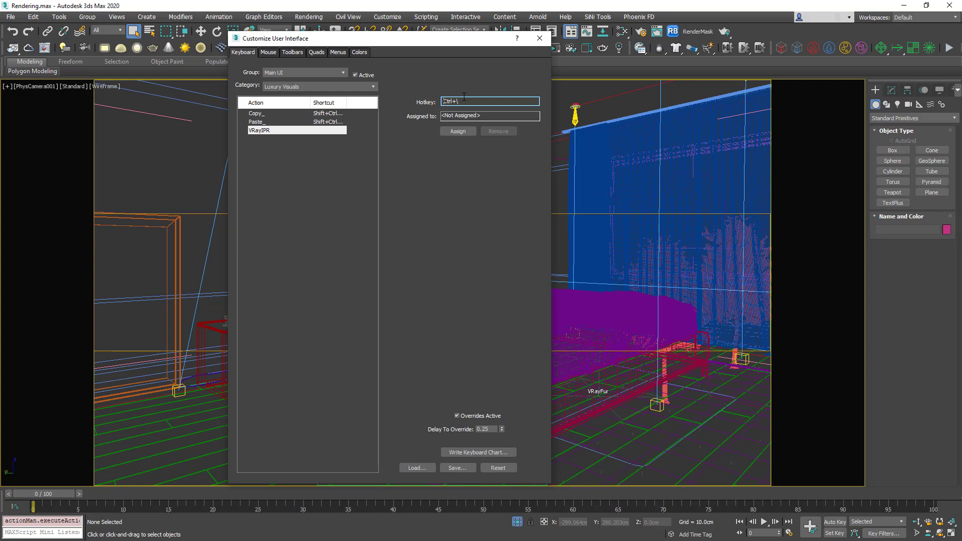
click(457, 132)
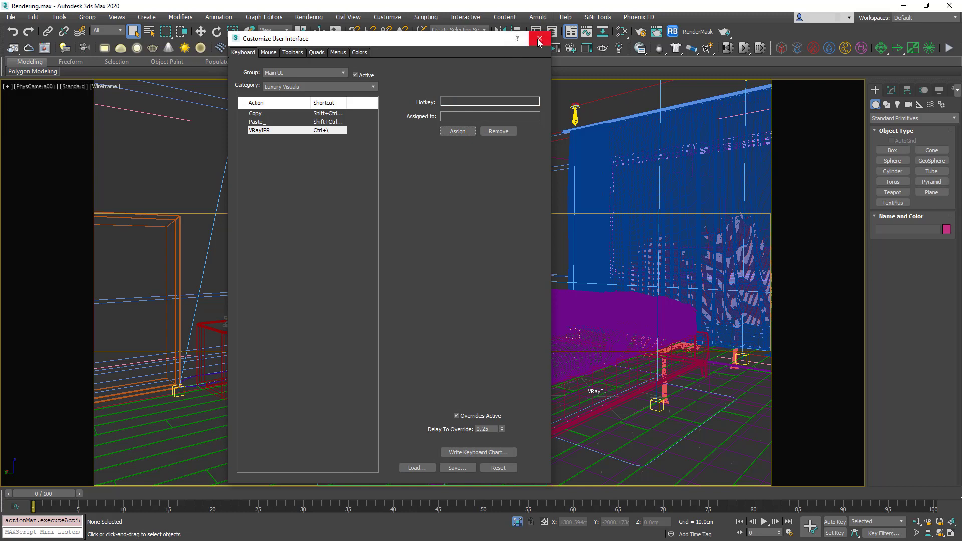
click(539, 38)
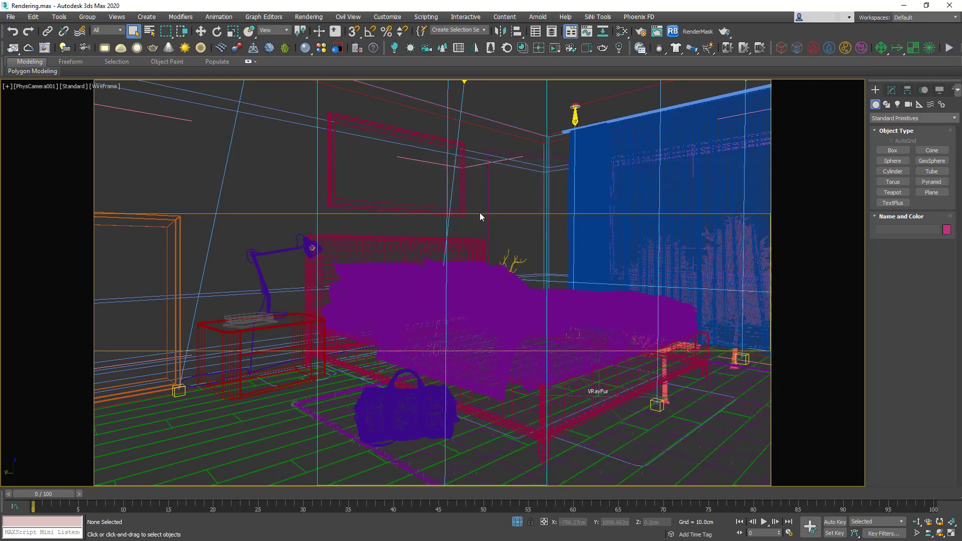
Press the new shortcut to run VrayIPR, opening the blank 795 x 477 V-Ray Frame Buffer.
key(shift+q)
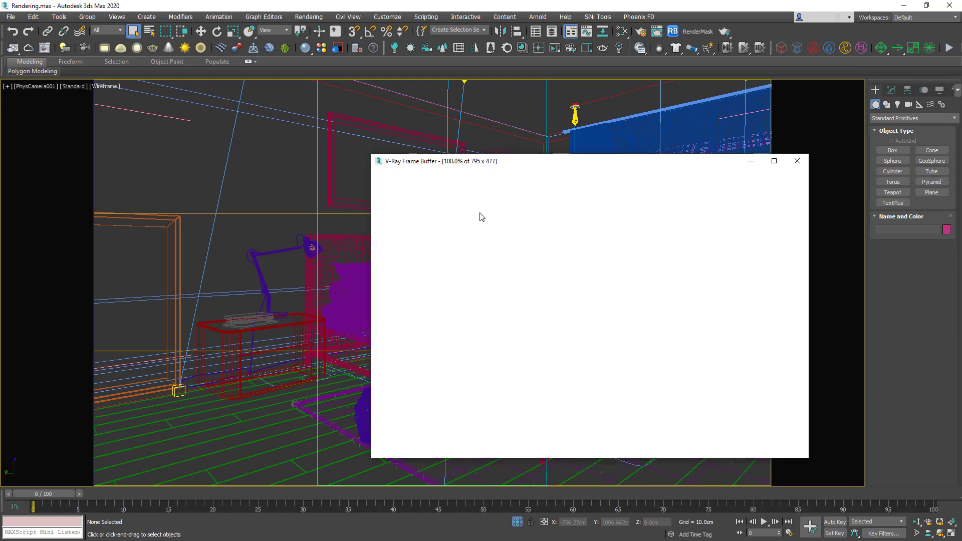